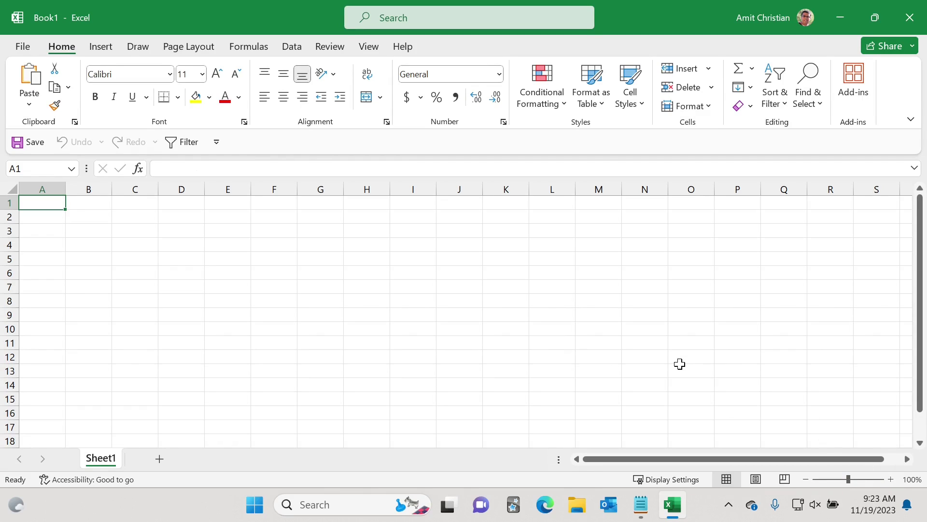
# - Open the File Backstage, view the More commands with Options, then return to Book1's empty sheet
pyautogui.click(23, 47)
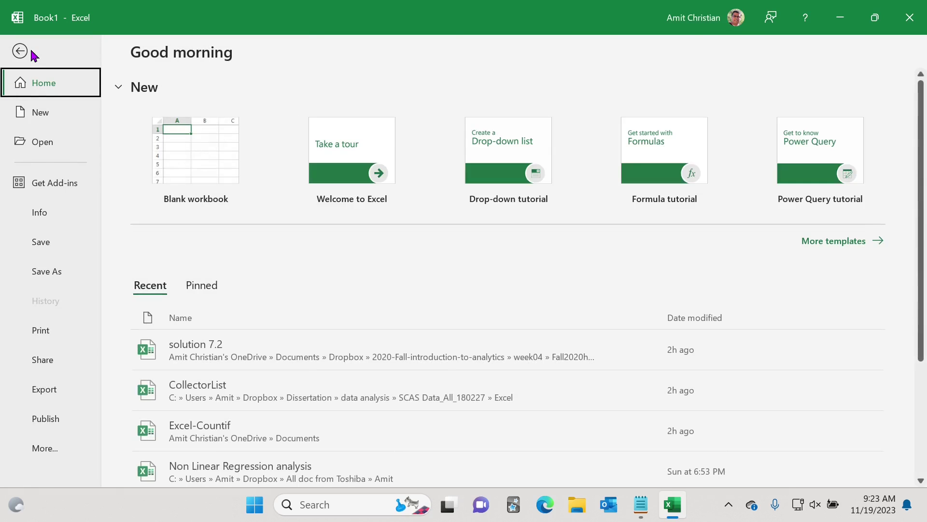
pyautogui.click(62, 454)
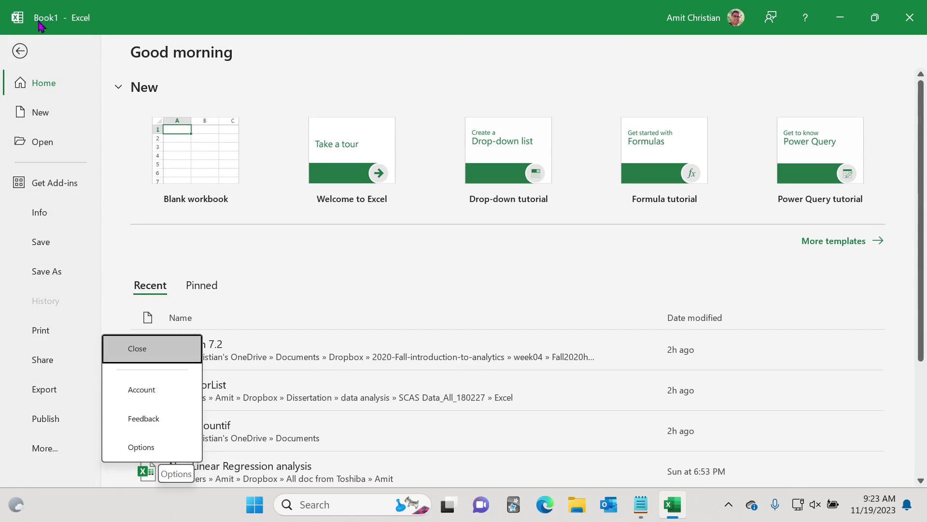
pyautogui.click(18, 52)
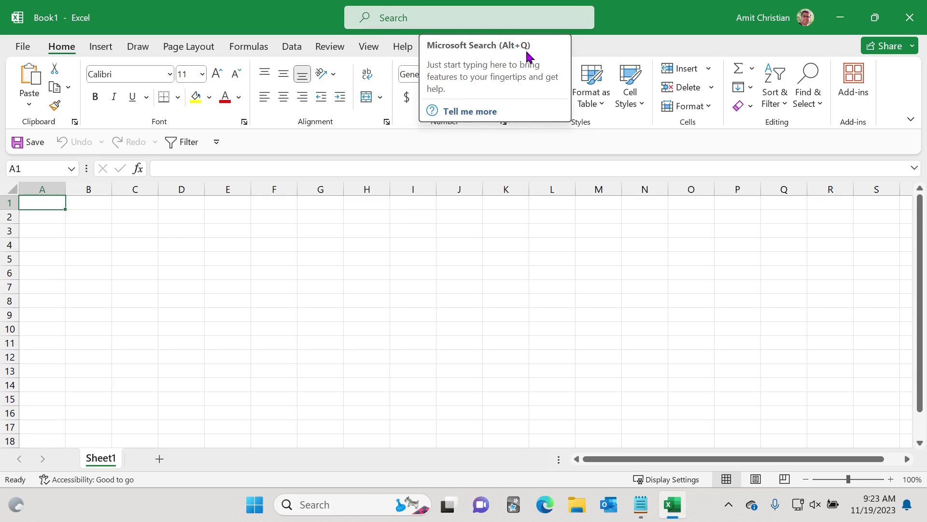
# - Browse through the ribbon tabs up to the View tab's zoom commands
pyautogui.click(101, 49)
pyautogui.click(131, 48)
pyautogui.click(189, 49)
pyautogui.click(247, 49)
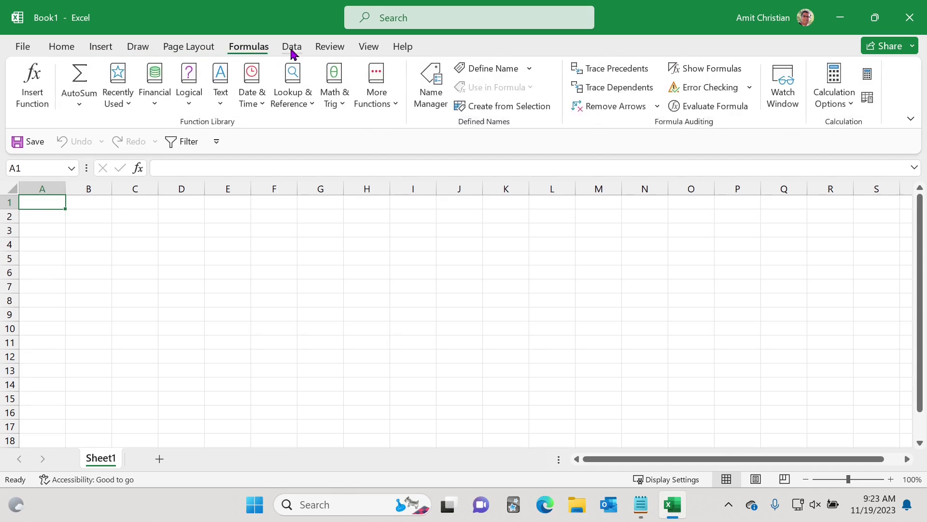
pyautogui.click(293, 48)
pyautogui.click(334, 48)
pyautogui.click(367, 48)
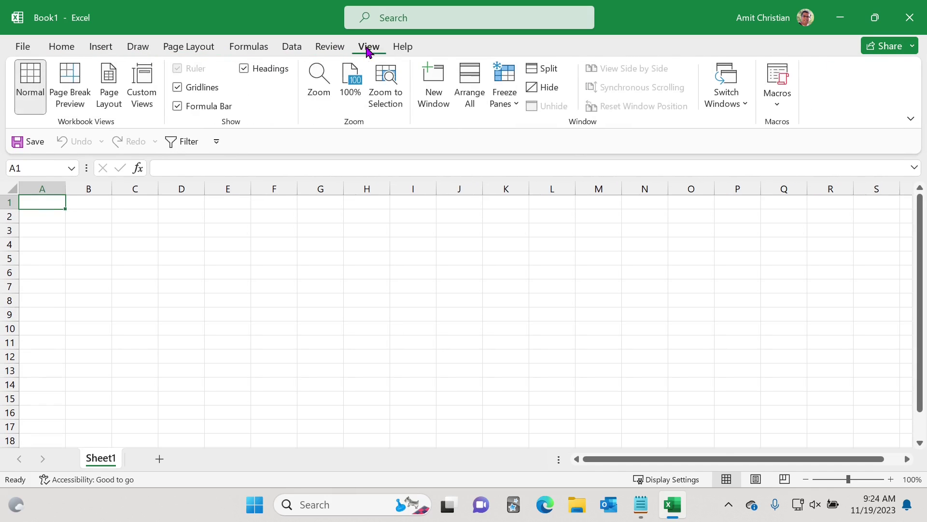
# - Enable the Developer tab through Customize the Ribbon and confirm with OK
pyautogui.rightClick(830, 84)
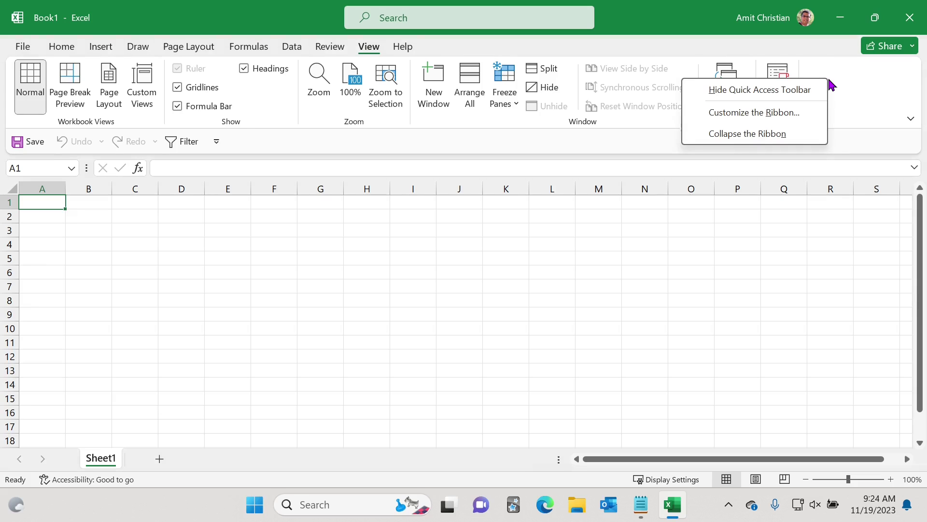
pyautogui.click(770, 114)
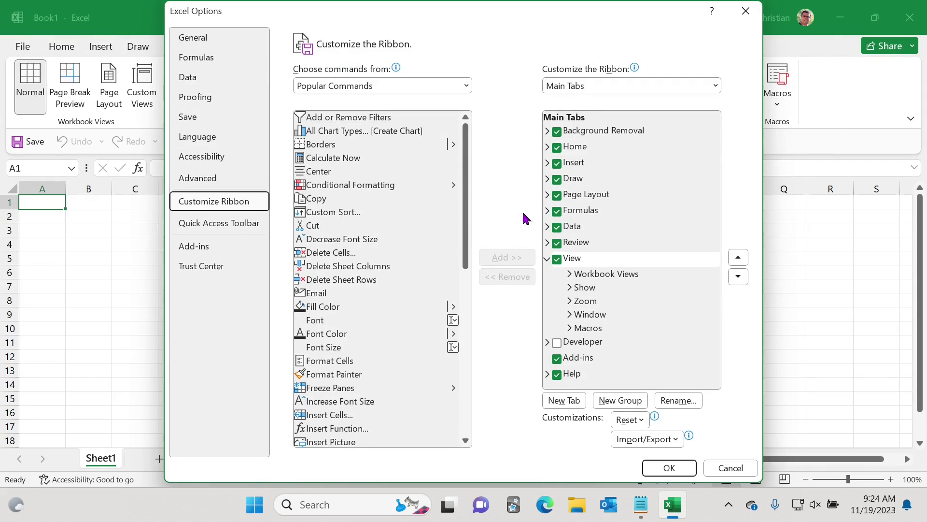
pyautogui.click(557, 343)
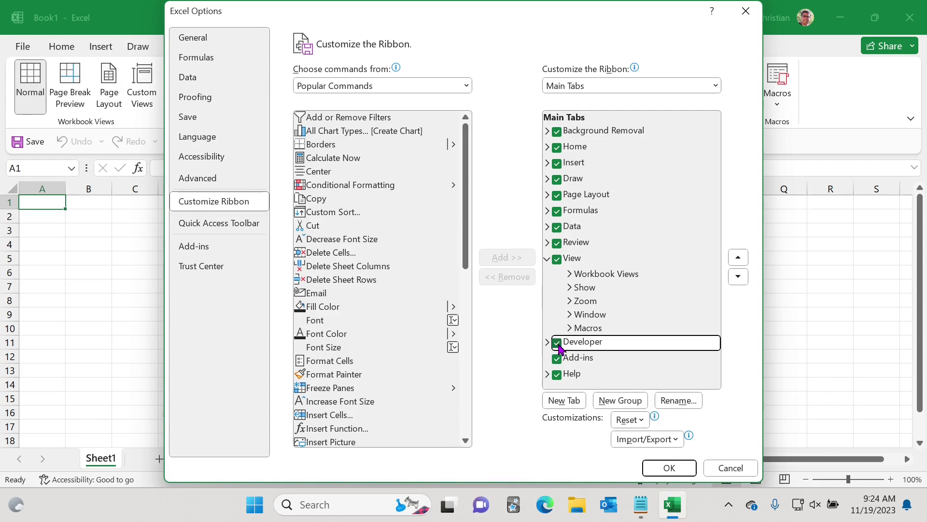
pyautogui.click(669, 468)
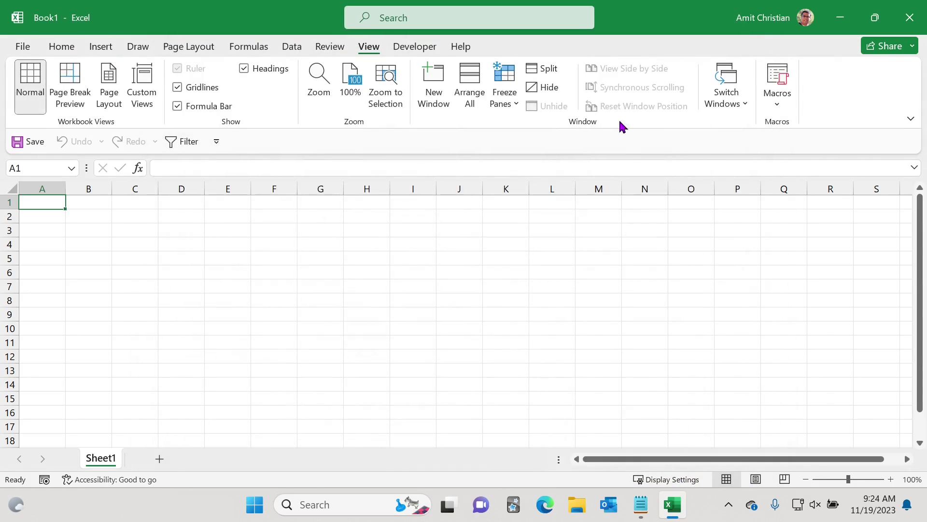
# - Set up a Record Macro named Zoom80, stored in the Personal Macro Workbook
pyautogui.click(414, 48)
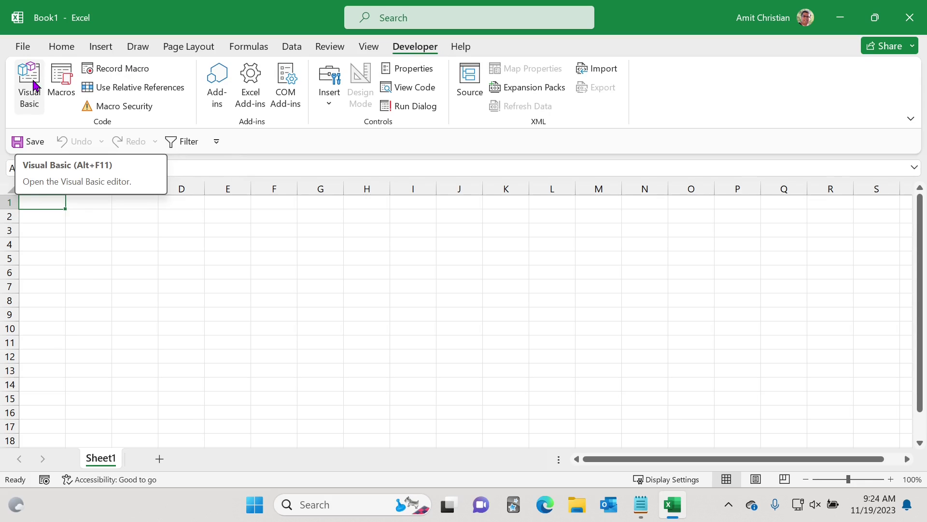
pyautogui.click(129, 77)
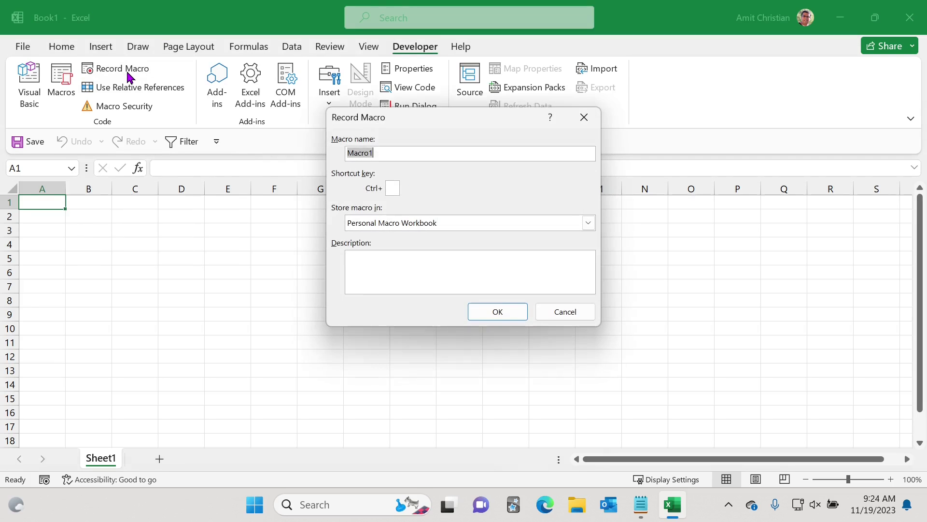
pyautogui.click(477, 224)
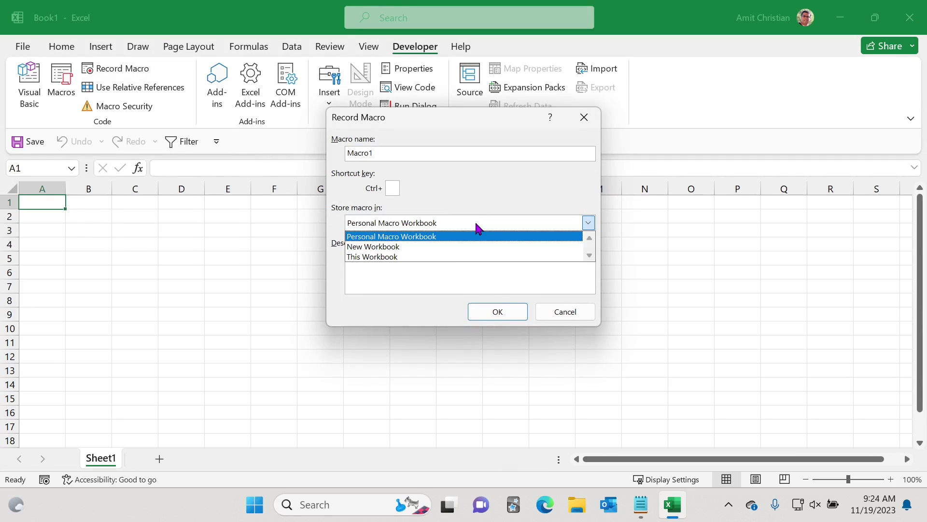
pyautogui.click(388, 238)
pyautogui.moveTo(392, 153); pyautogui.dragTo(305, 154)
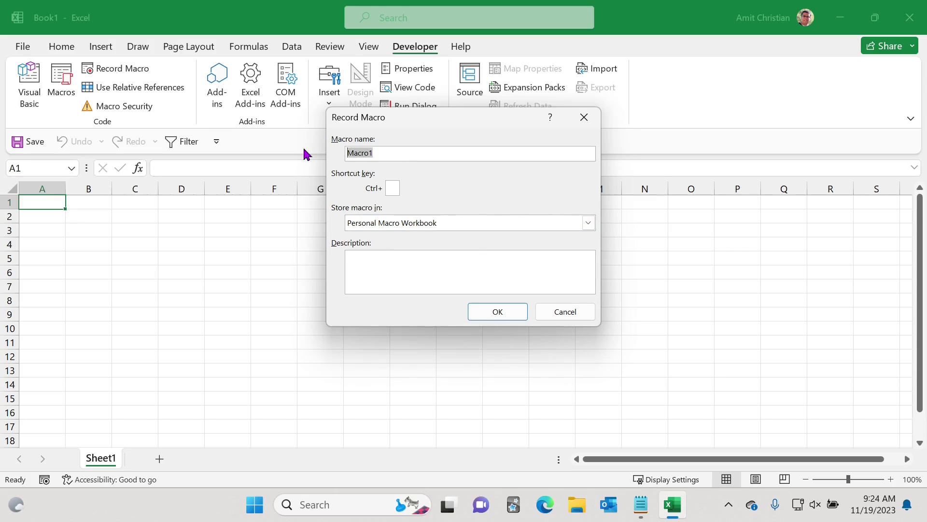
pyautogui.write('Zoom80')
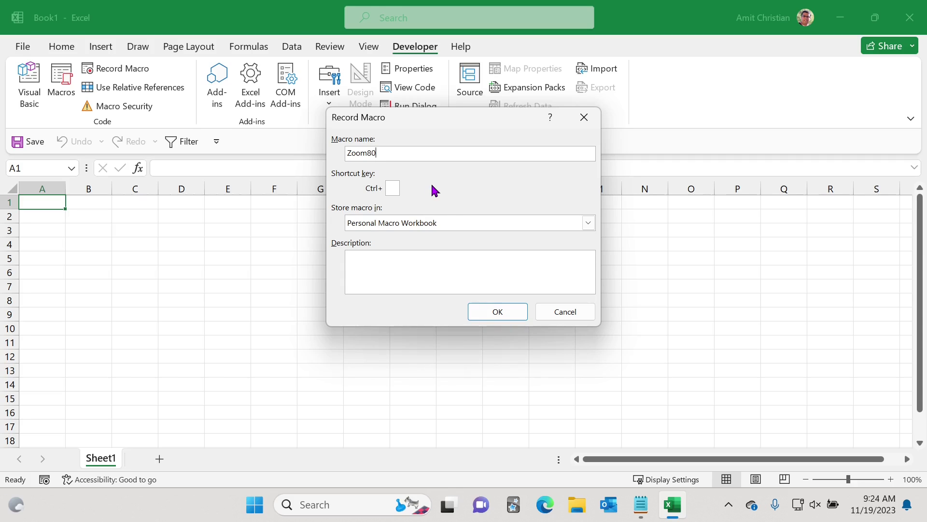
# - Record Zoom80 by zooming the sheet out two steps to 80%, then stop recording
pyautogui.click(502, 316)
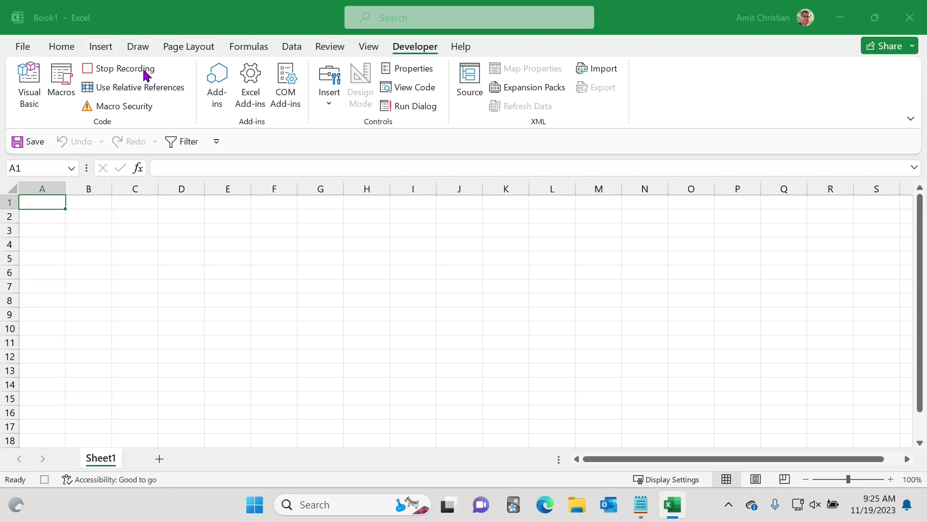
pyautogui.click(807, 482)
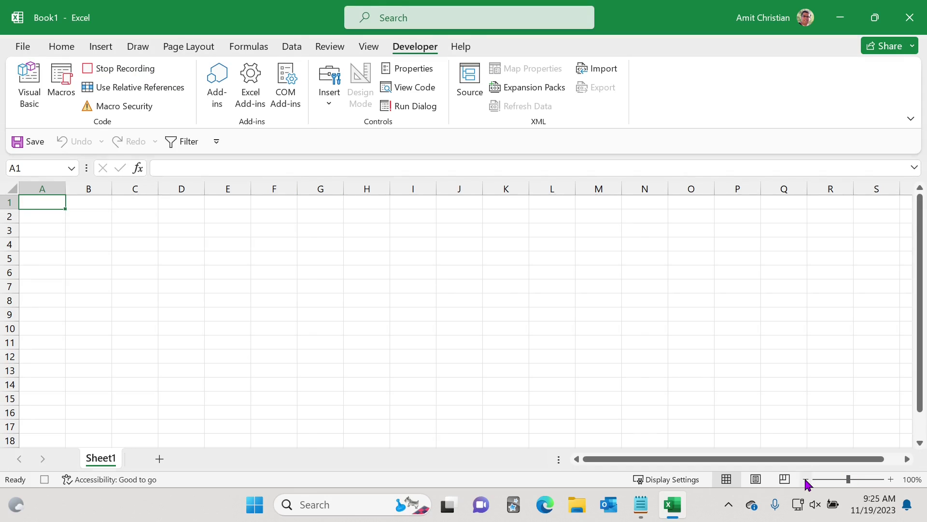
pyautogui.click(806, 481)
pyautogui.click(806, 480)
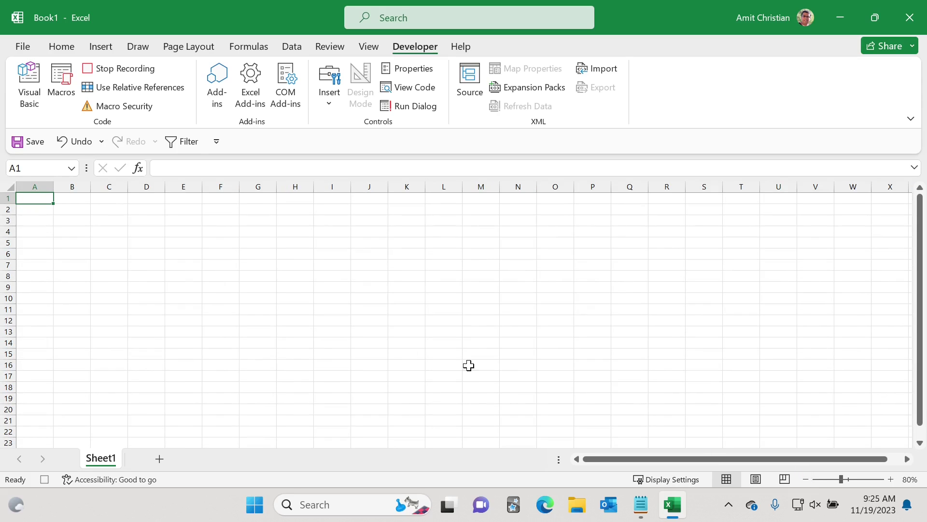
pyautogui.click(122, 73)
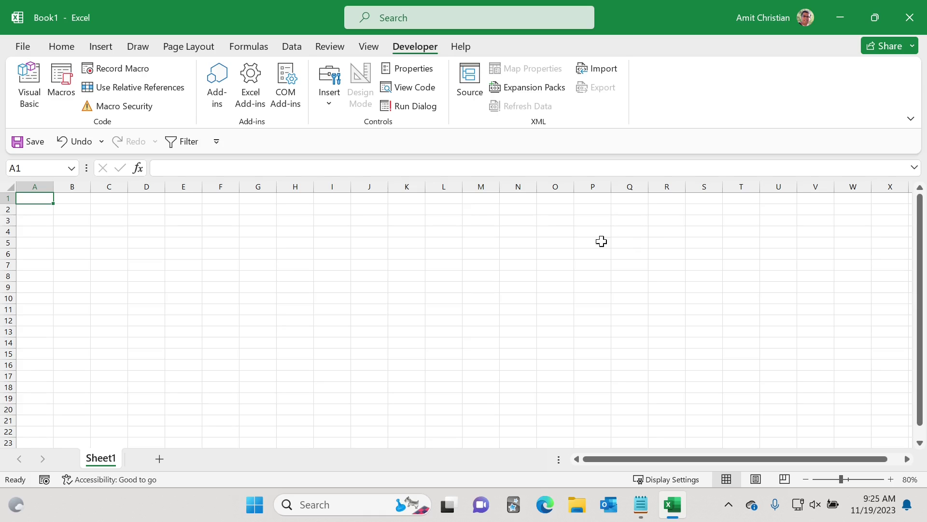
# - Open the Visual Basic editor and maximise its window
pyautogui.click(32, 100)
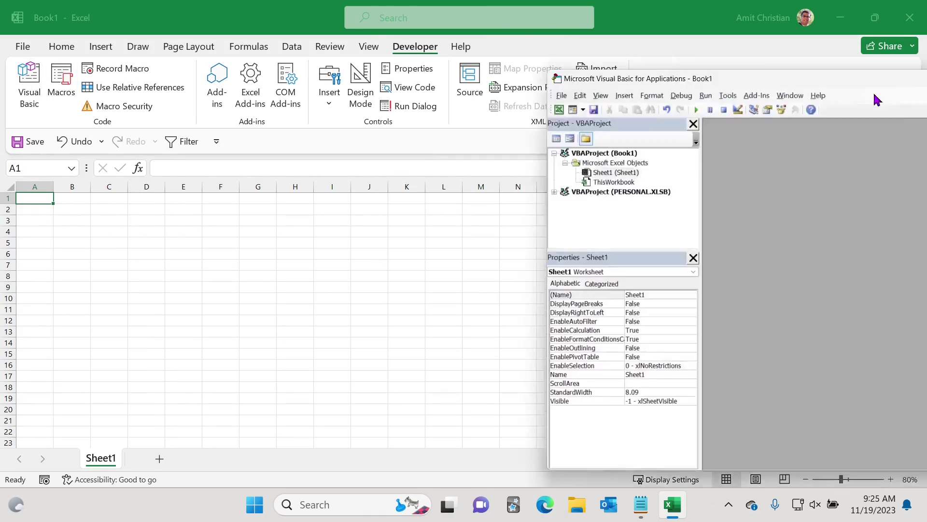
pyautogui.moveTo(575, 27); pyautogui.dragTo(574, 7)
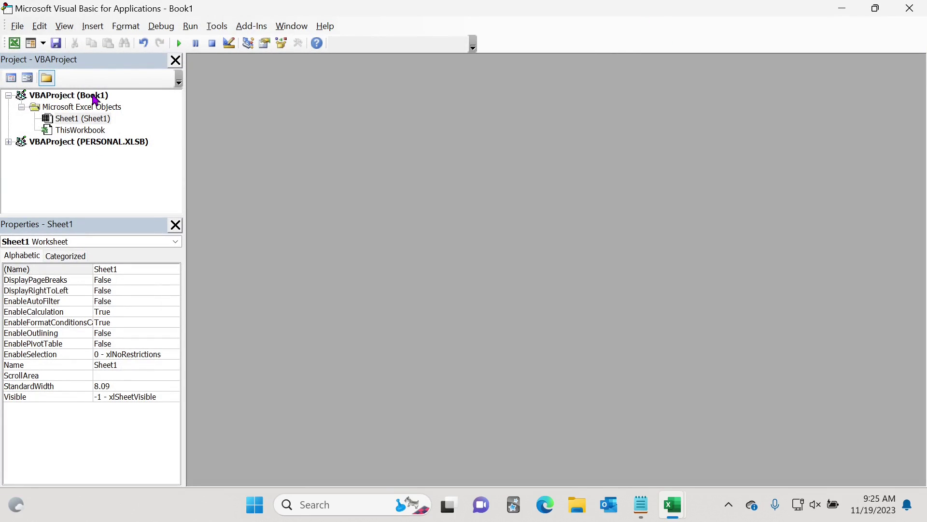
pyautogui.moveTo(189, 7); pyautogui.dragTo(213, 67)
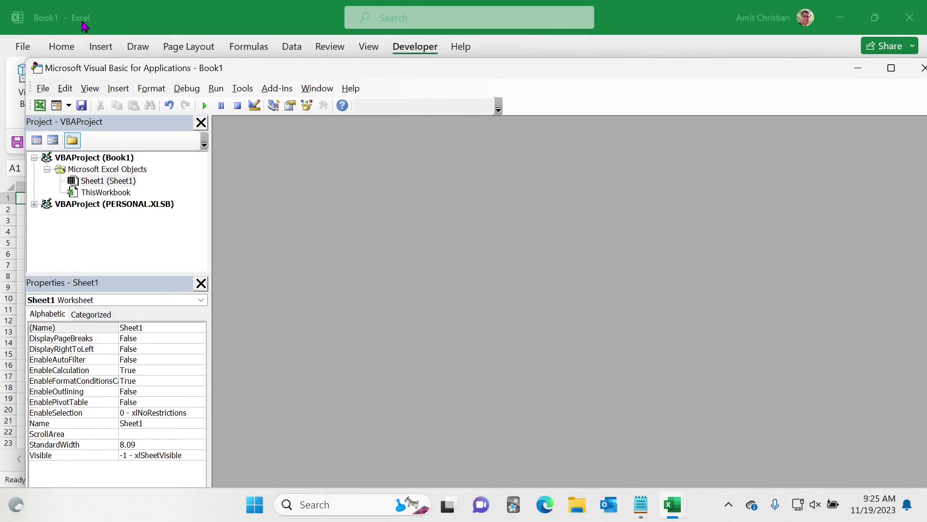
pyautogui.doubleClick(230, 72)
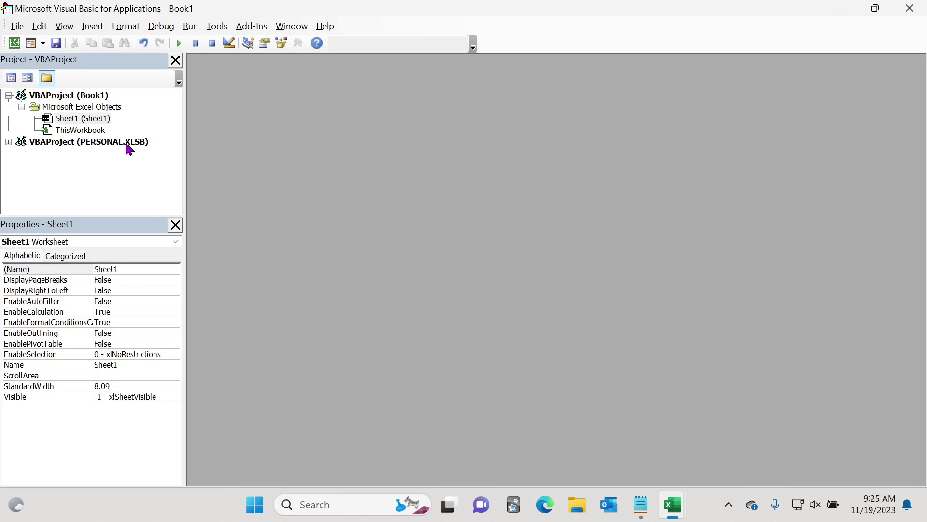
# - Open Module1 under PERSONAL.XLSB and inspect the Zoom80 code setting zoom 90 then 80
pyautogui.click(9, 142)
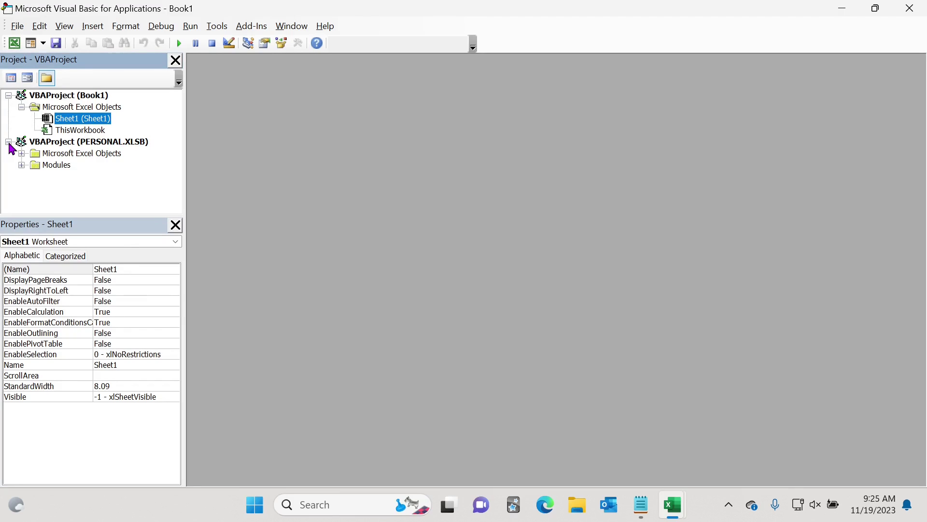
pyautogui.click(21, 165)
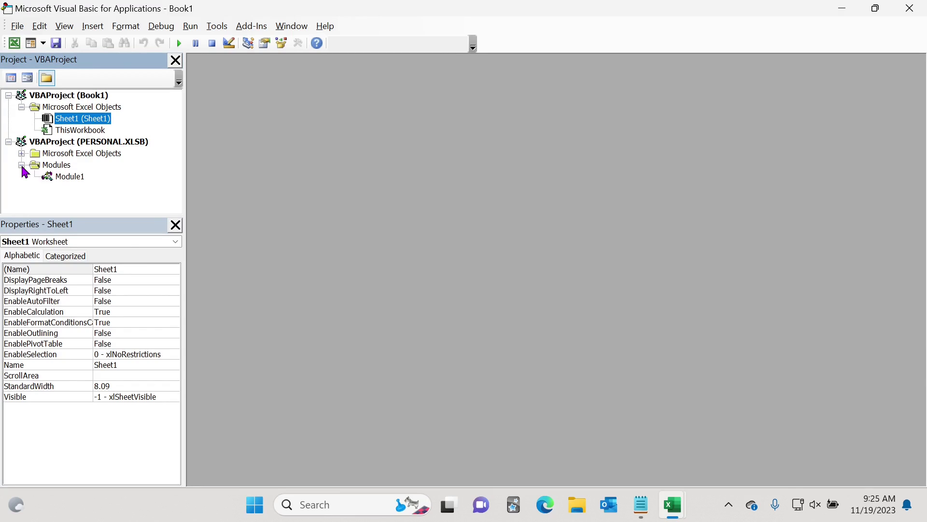
pyautogui.doubleClick(70, 177)
pyautogui.click(271, 157)
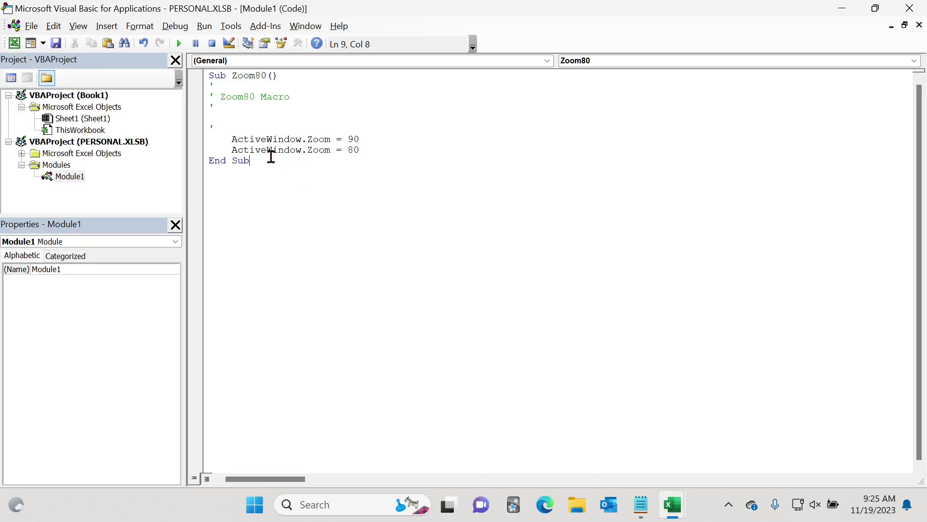
pyautogui.moveTo(271, 157); pyautogui.dragTo(208, 73)
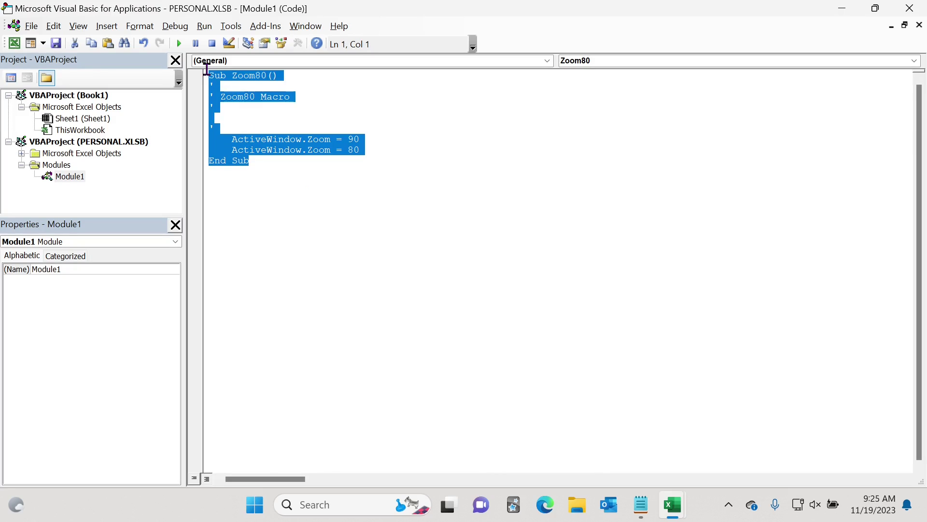
pyautogui.click(403, 178)
pyautogui.moveTo(255, 164); pyautogui.dragTo(206, 76)
# - Expand PERSONAL.XLSB's Microsoft Excel Objects and open the empty ThisWorkbook code window
pyautogui.click(22, 154)
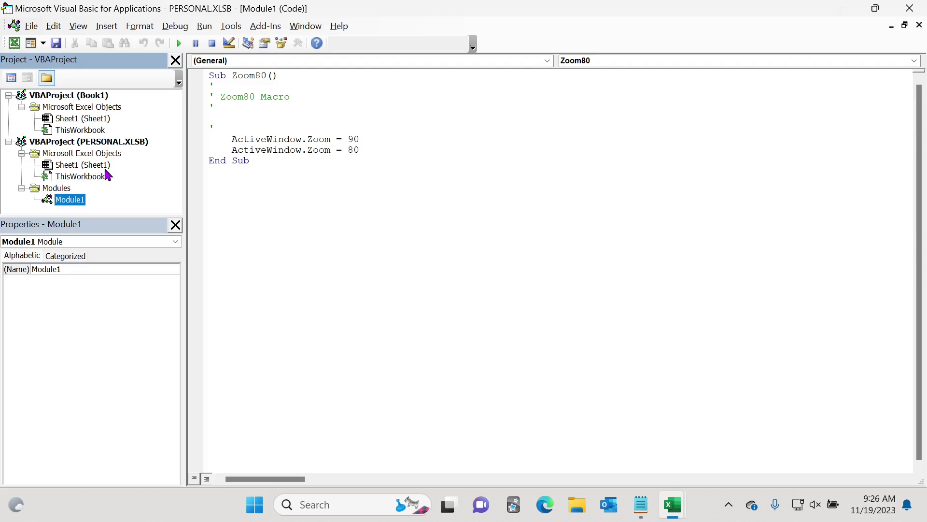
pyautogui.doubleClick(82, 178)
pyautogui.click(462, 215)
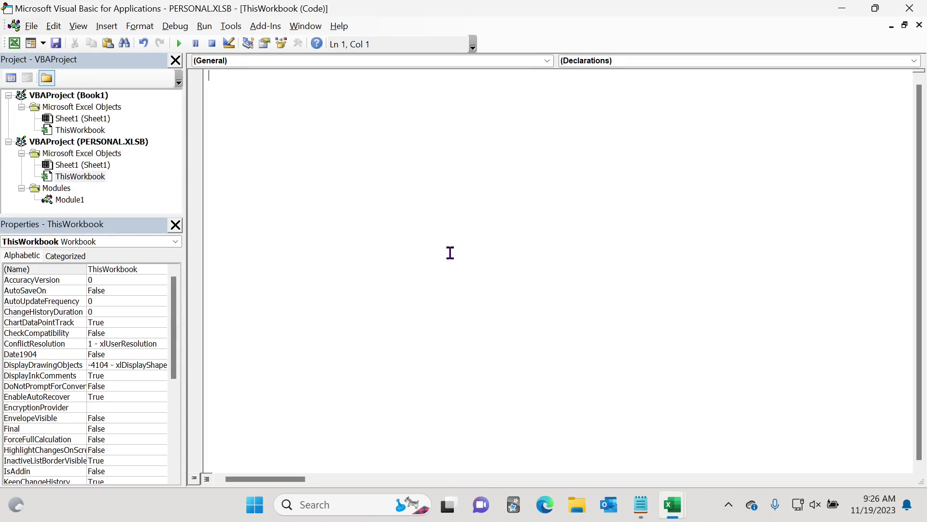
# - Select all the Workbook_Open macro text in Notepad, then go back to the ThisWorkbook module
pyautogui.click(642, 510)
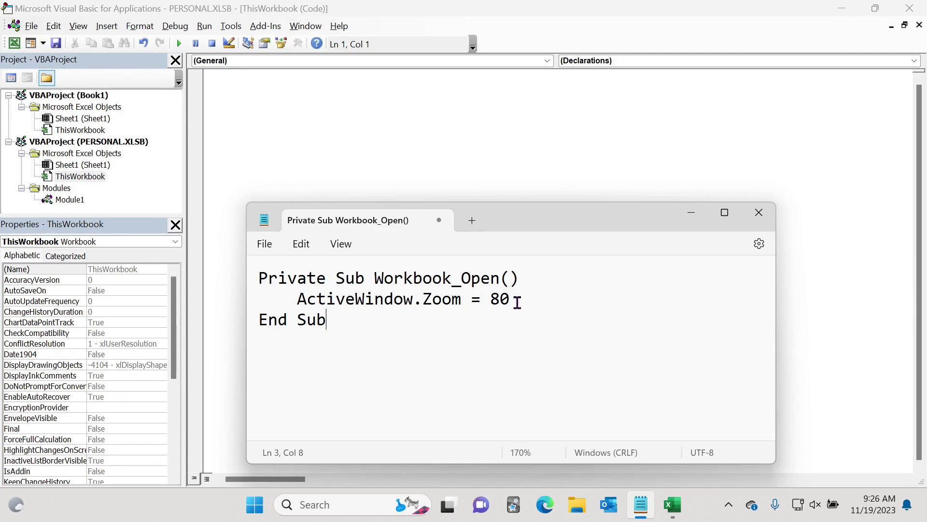
pyautogui.hotkey('ctrl', 'a')
pyautogui.hotkey('ctrl', 'c')
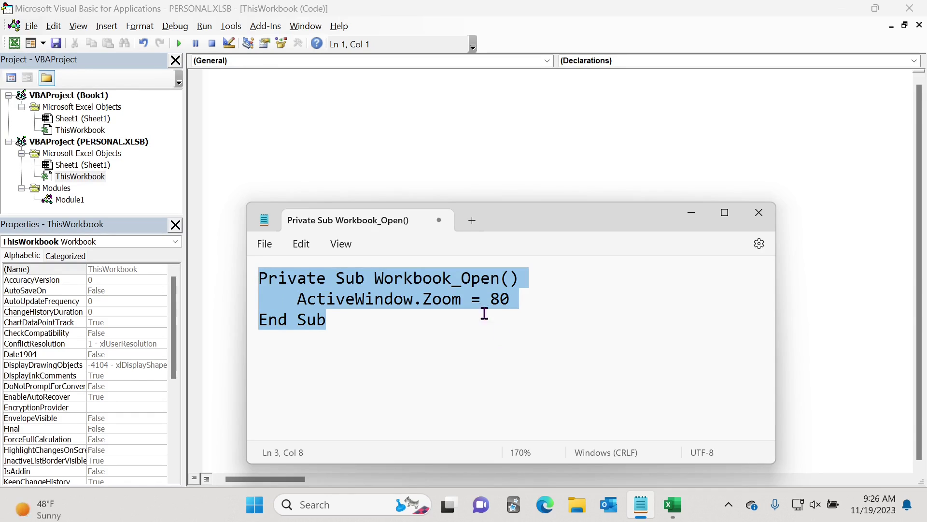
pyautogui.click(378, 138)
# - Paste the Workbook_Open code setting ActiveWindow.Zoom = 80 into ThisWorkbook and close the editor
pyautogui.hotkey('ctrl', 'v')
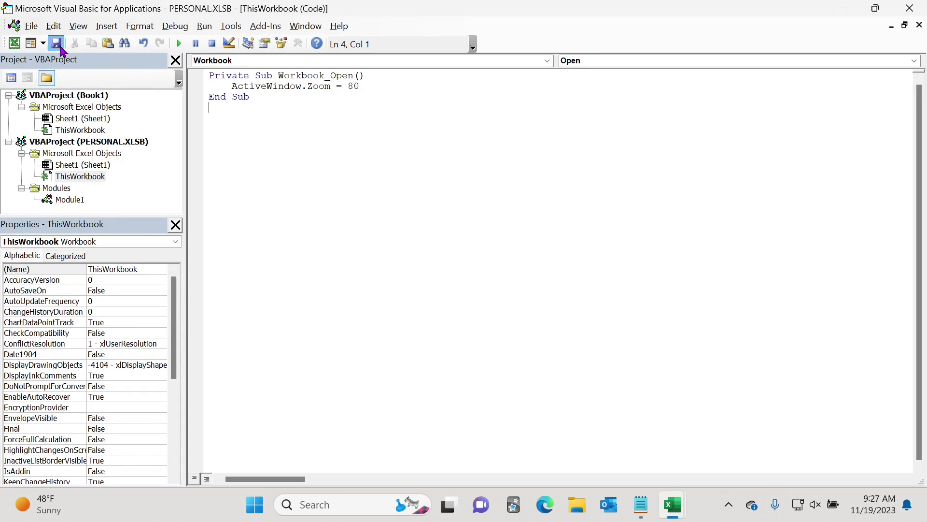
pyautogui.click(920, 8)
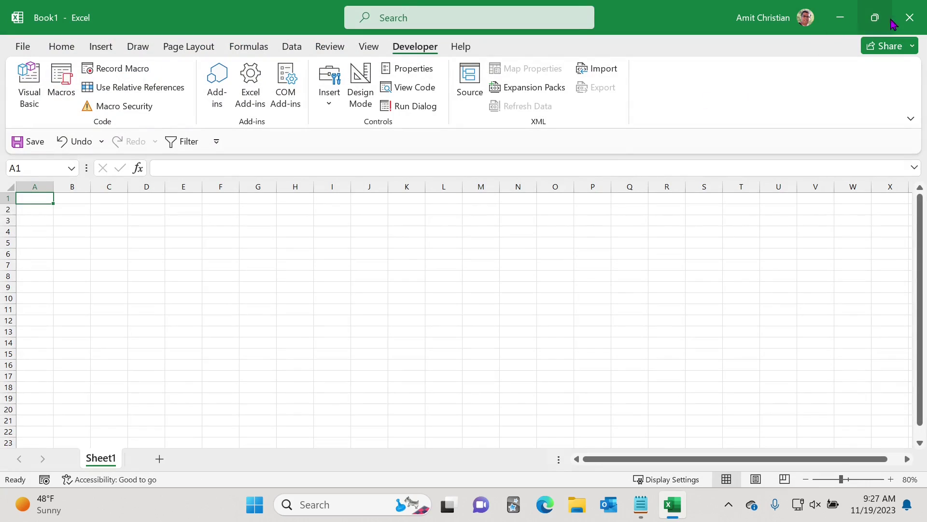
# - Close Excel and relaunch it from Windows search, which raises run-time error 91
pyautogui.click(915, 24)
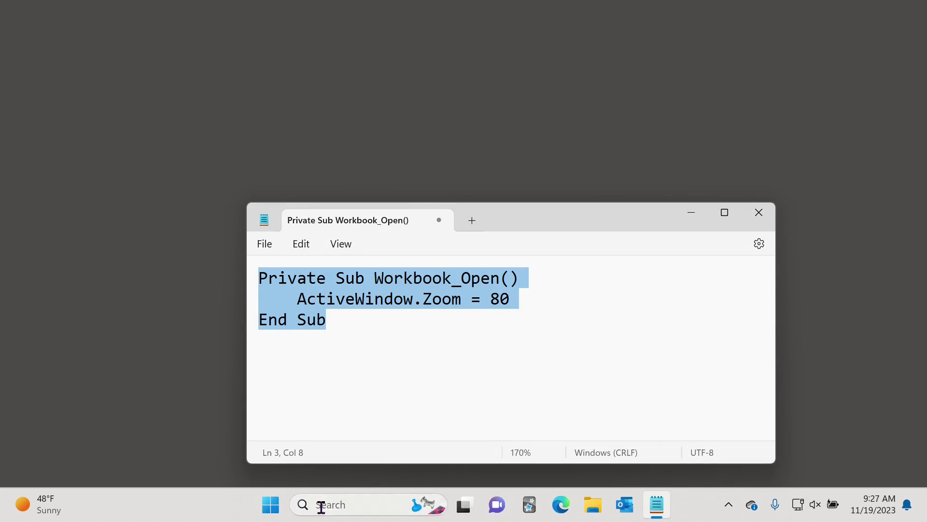
pyautogui.click(318, 503)
pyautogui.write('ex')
pyautogui.click(377, 138)
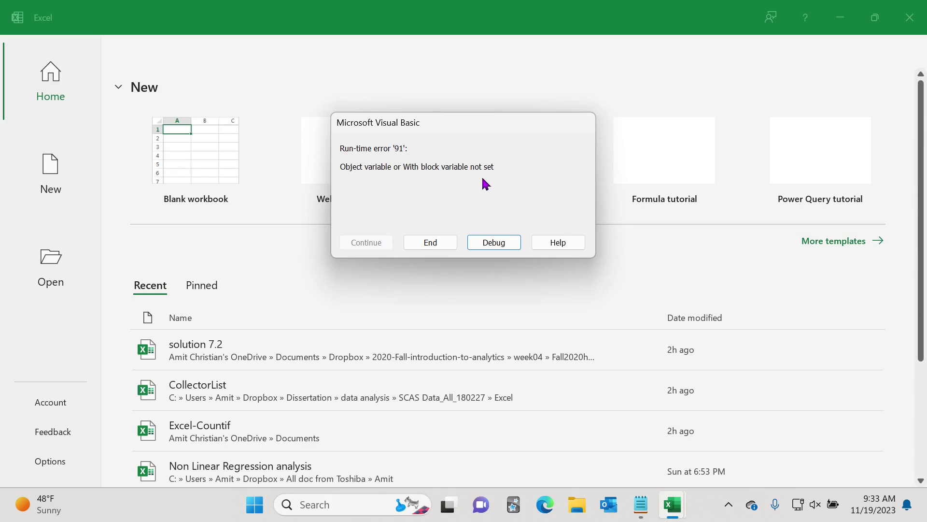
pyautogui.moveTo(416, 126); pyautogui.dragTo(426, 123)
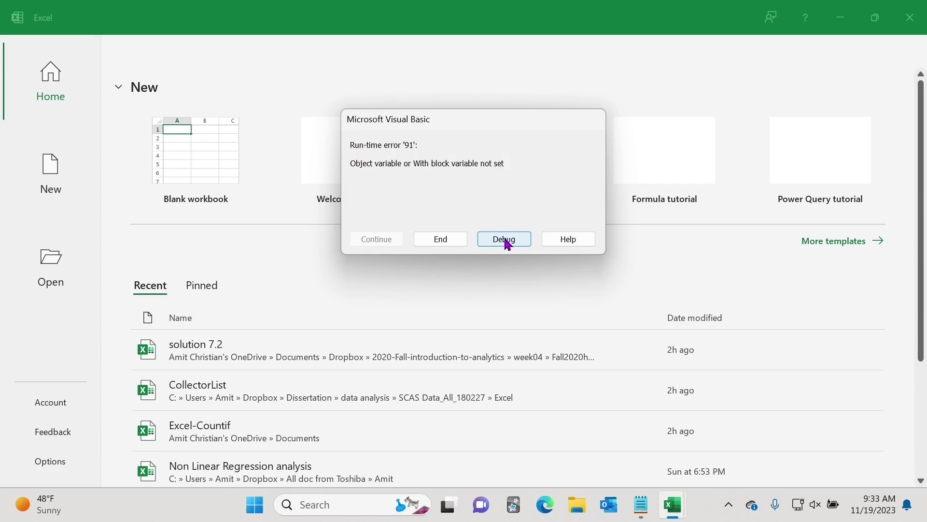
# - End the error 91 dialog and turn off 'Show the Start screen' in Excel's startup options
pyautogui.click(441, 239)
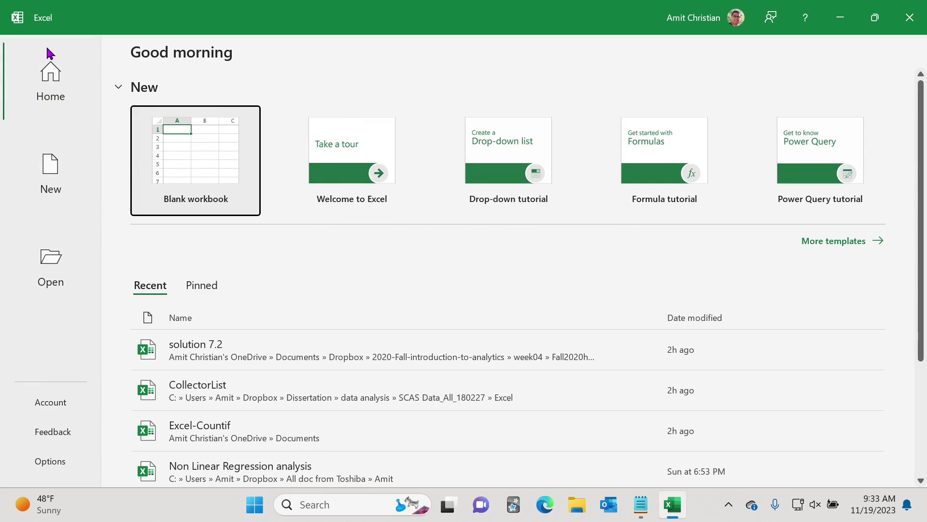
pyautogui.click(54, 79)
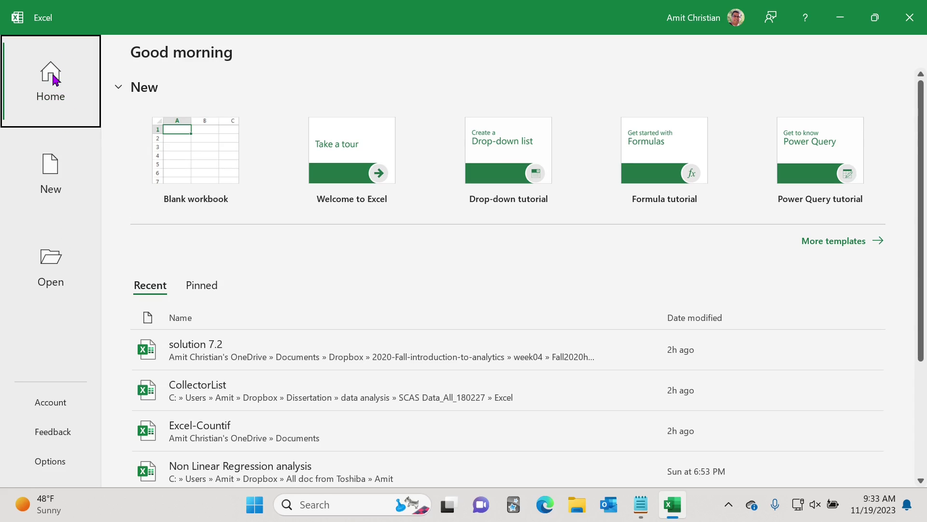
pyautogui.click(57, 465)
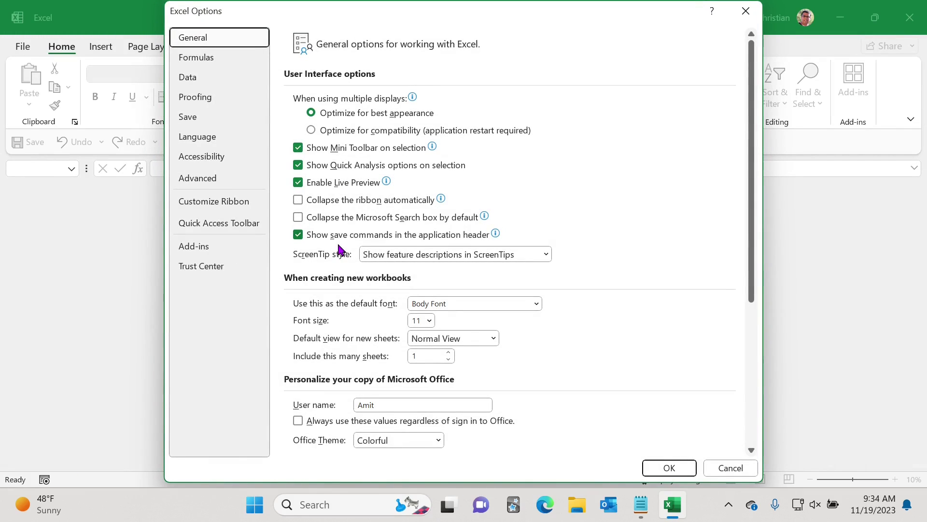
pyautogui.moveTo(339, 249)
pyautogui.scroll(-10, 636, 305)
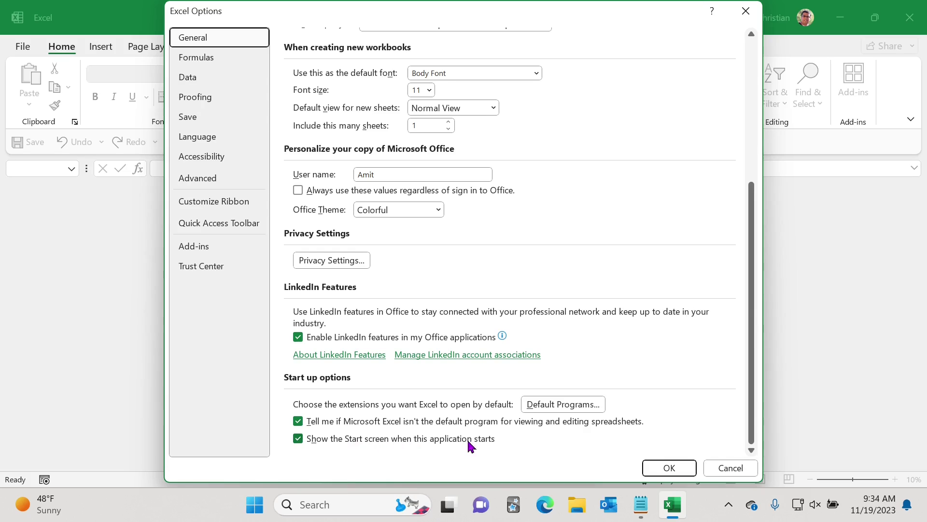
pyautogui.click(298, 440)
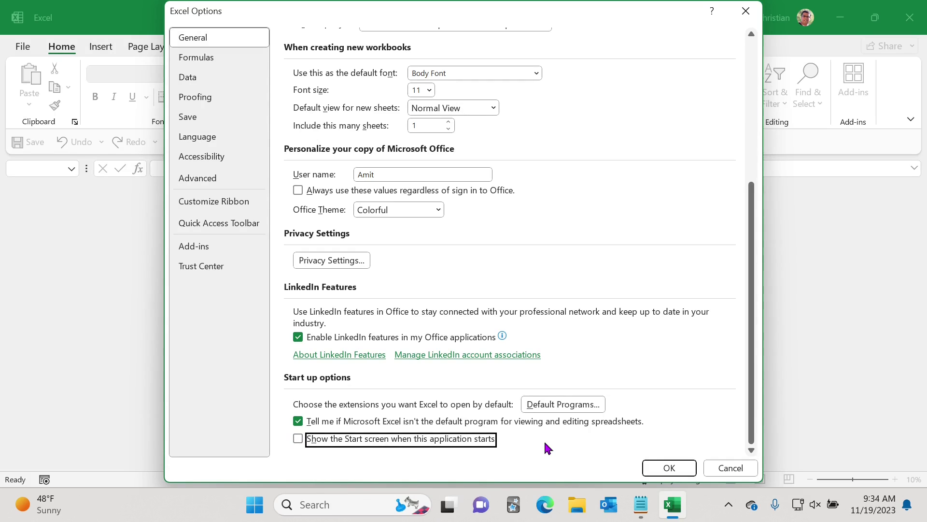
pyautogui.click(671, 468)
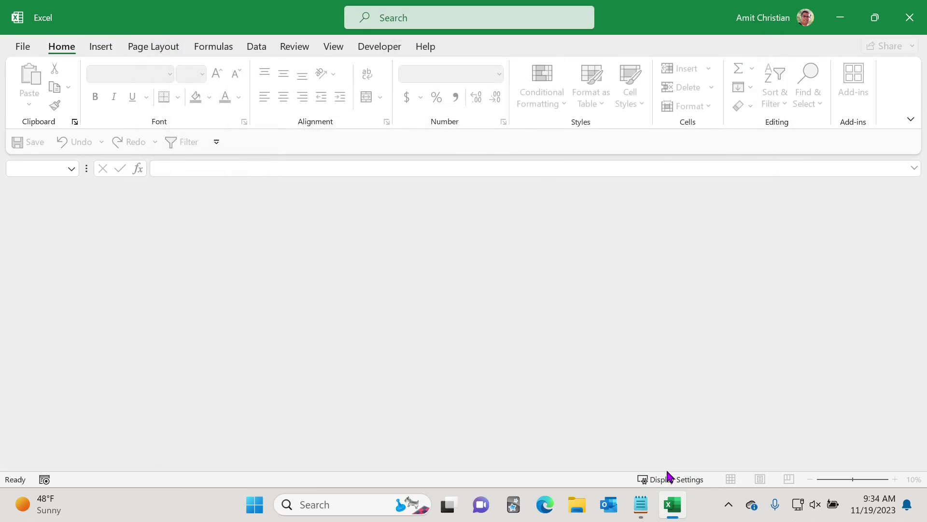
# - Close Excel and relaunch it from Windows search to retest the 80% startup zoom
pyautogui.click(909, 17)
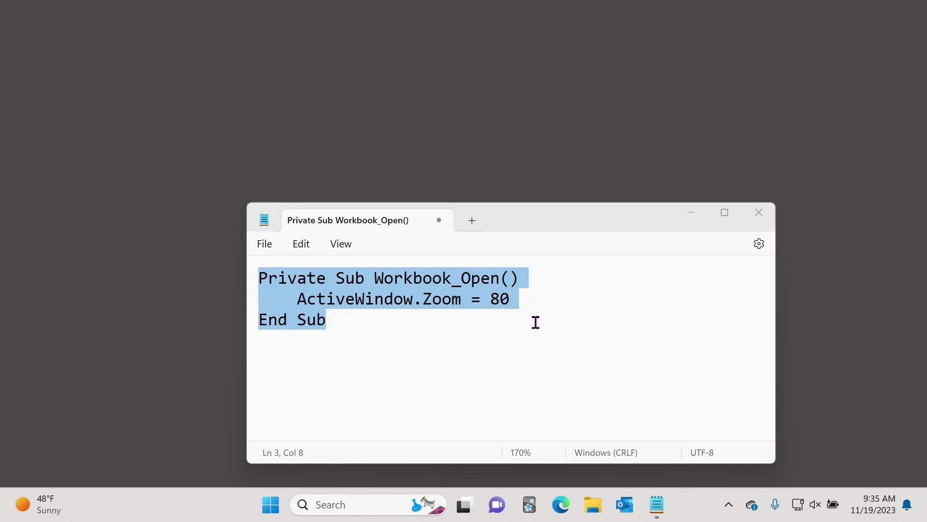
pyautogui.click(333, 505)
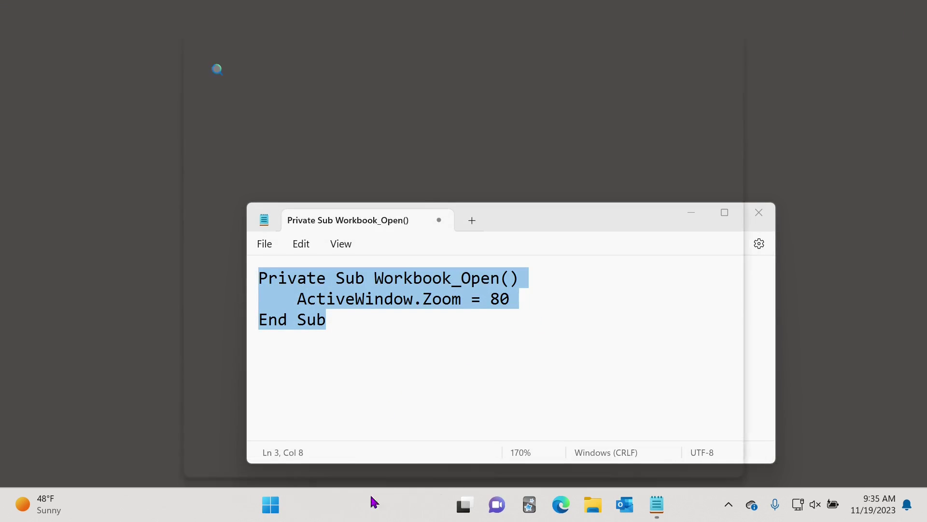
pyautogui.write('excel')
pyautogui.click(418, 148)
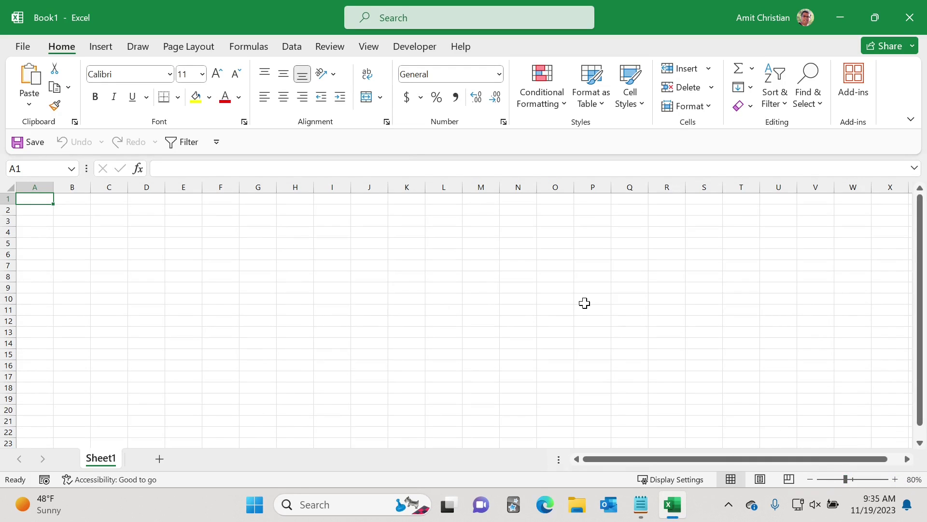
# - Open the VBA editor and select the Workbook_Open zoom-80 code in PERSONAL.XLSB's ThisWorkbook
pyautogui.click(416, 50)
pyautogui.click(34, 87)
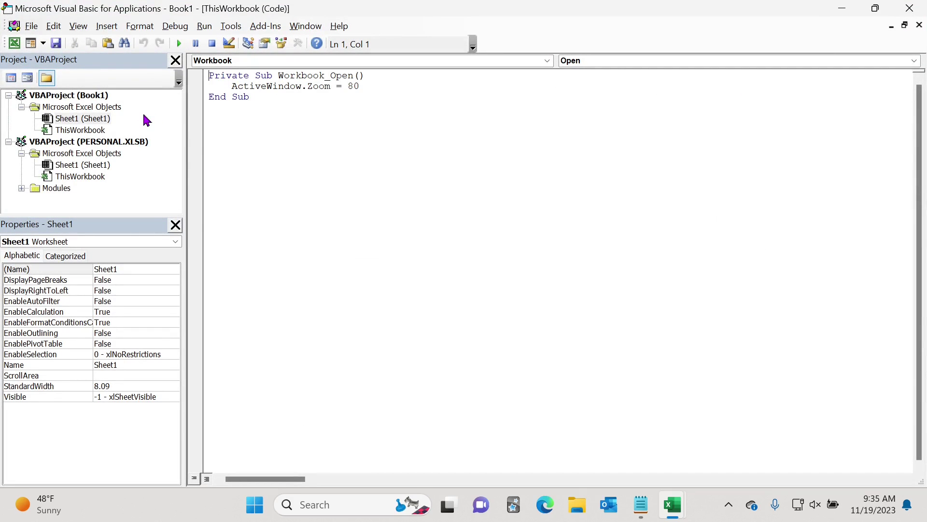
pyautogui.doubleClick(85, 178)
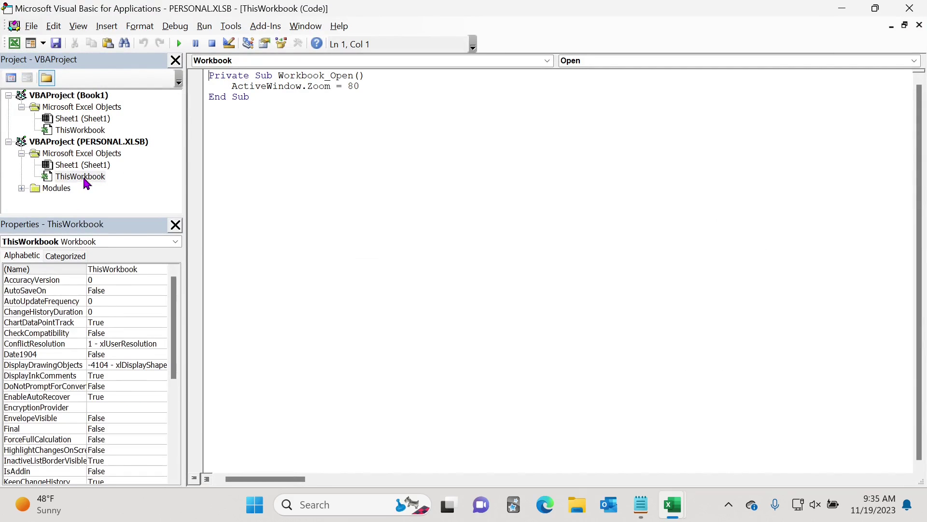
pyautogui.moveTo(279, 113); pyautogui.dragTo(199, 76)
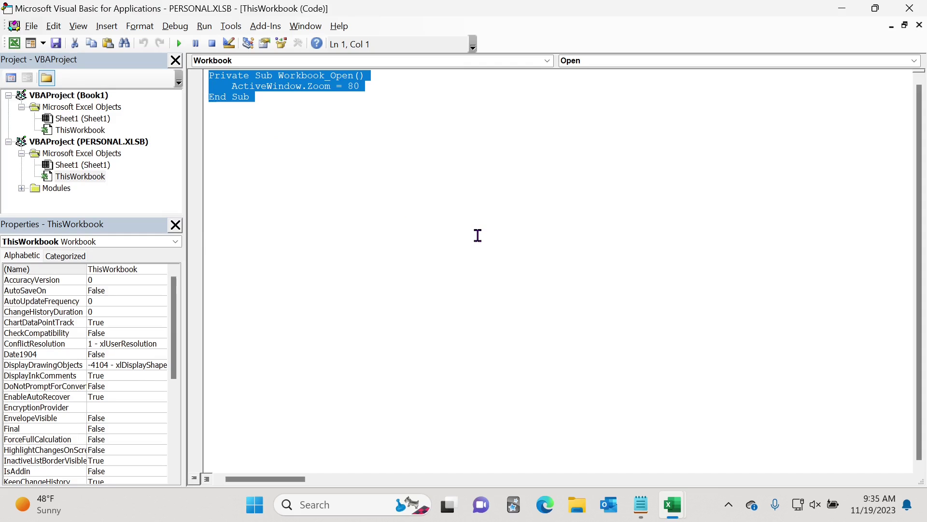